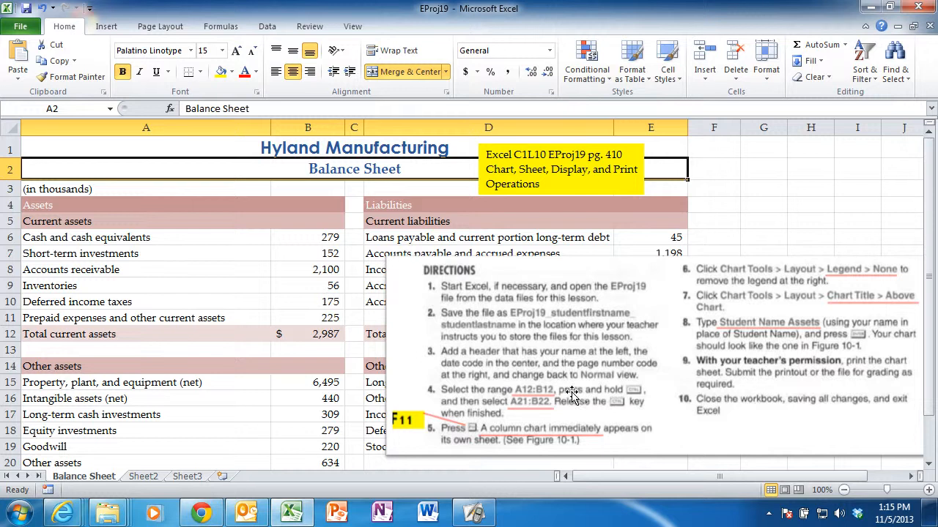
Create a column chart on its own sheet from ranges A12:B12 and A21:B22 of the Balance Sheet.
left_click(192, 337)
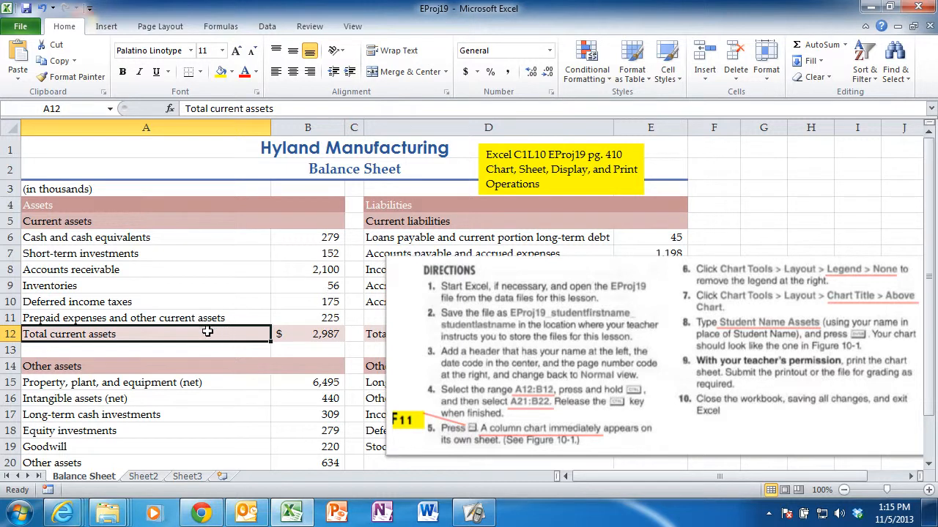
left_click(316, 334, "ctrl")
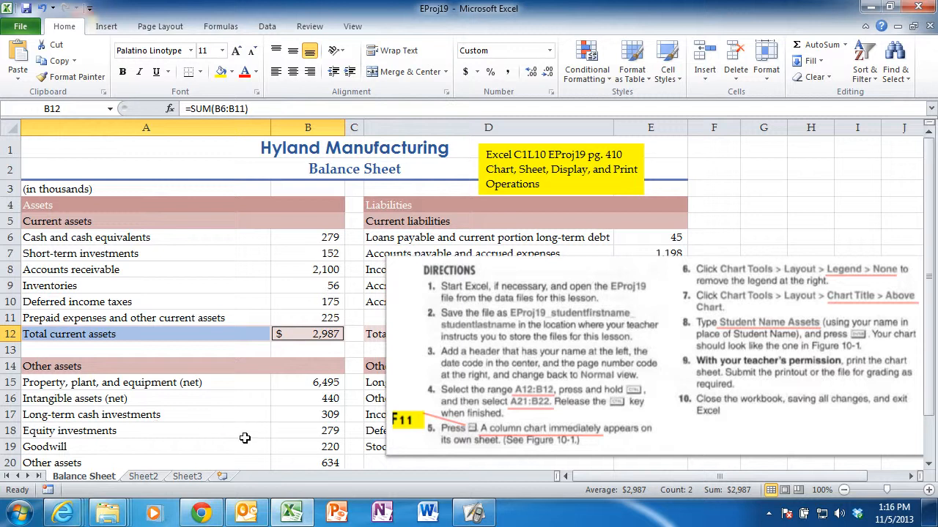
left_click(929, 465)
left_click(929, 466)
left_click(929, 466)
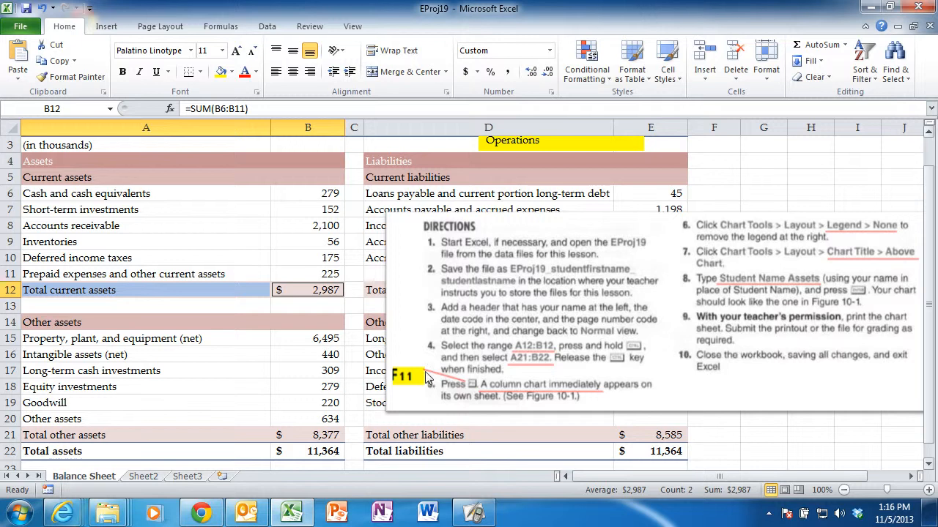
left_click(169, 435, "ctrl")
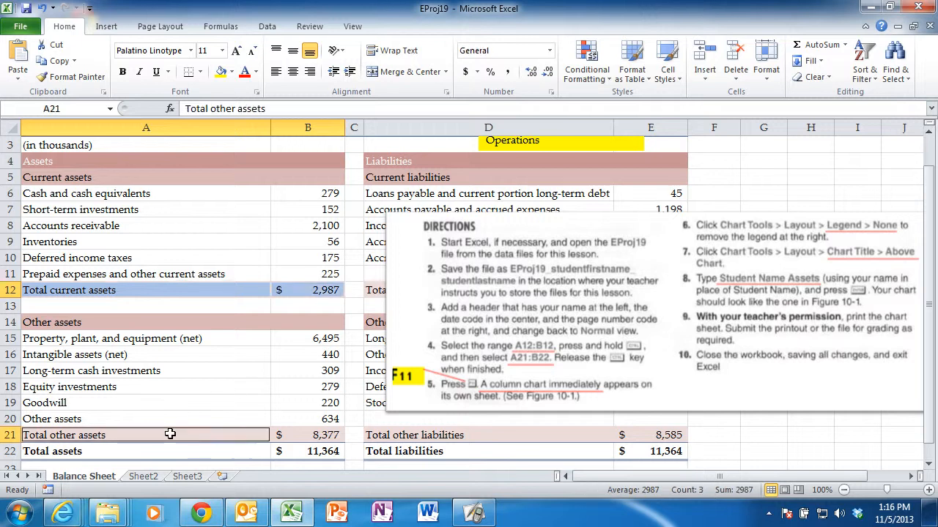
left_click(297, 436, "ctrl")
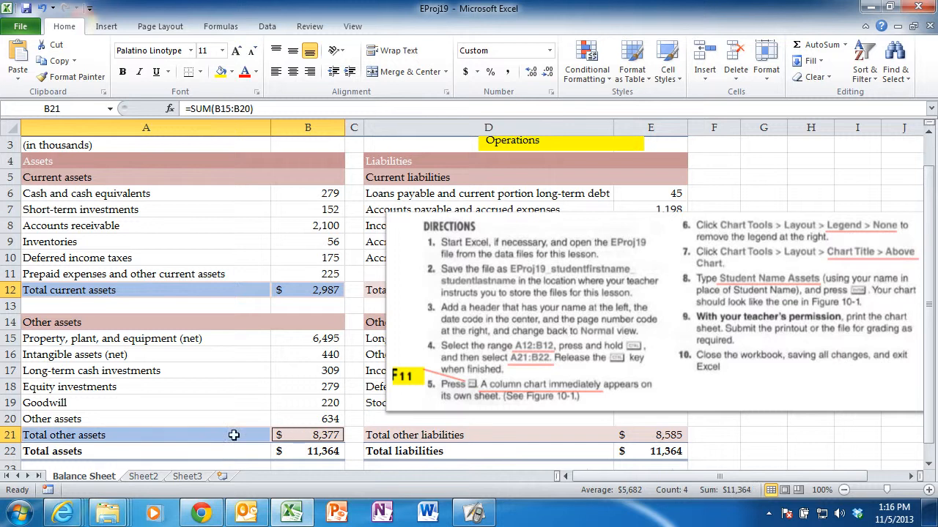
left_click(200, 452, "ctrl")
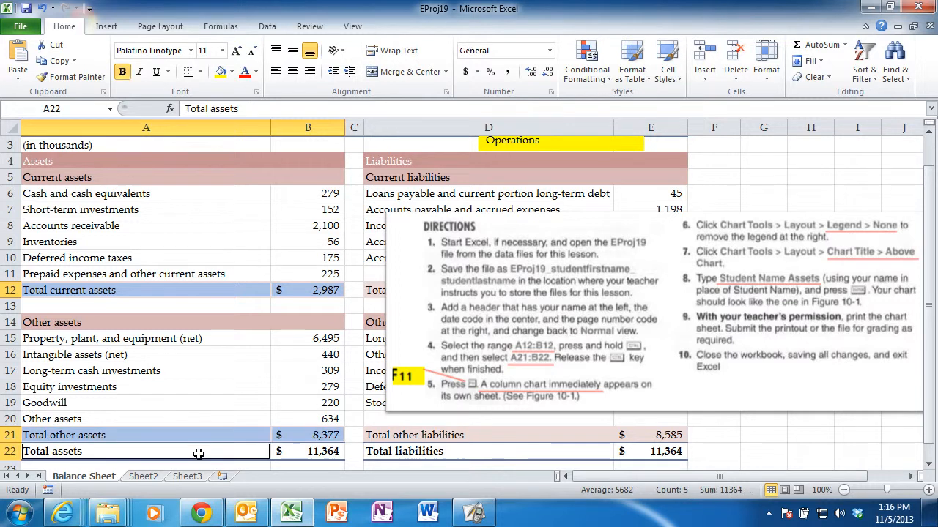
left_click(311, 452, "ctrl")
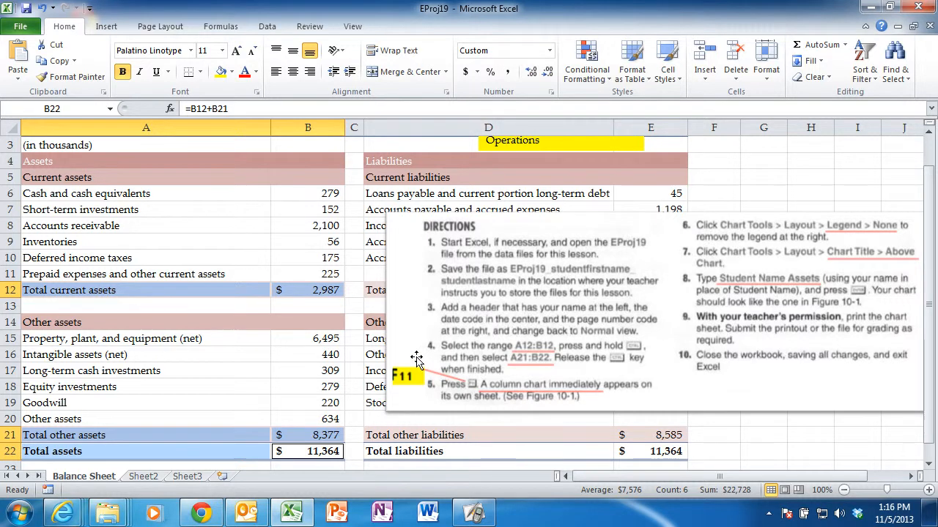
key("F11")
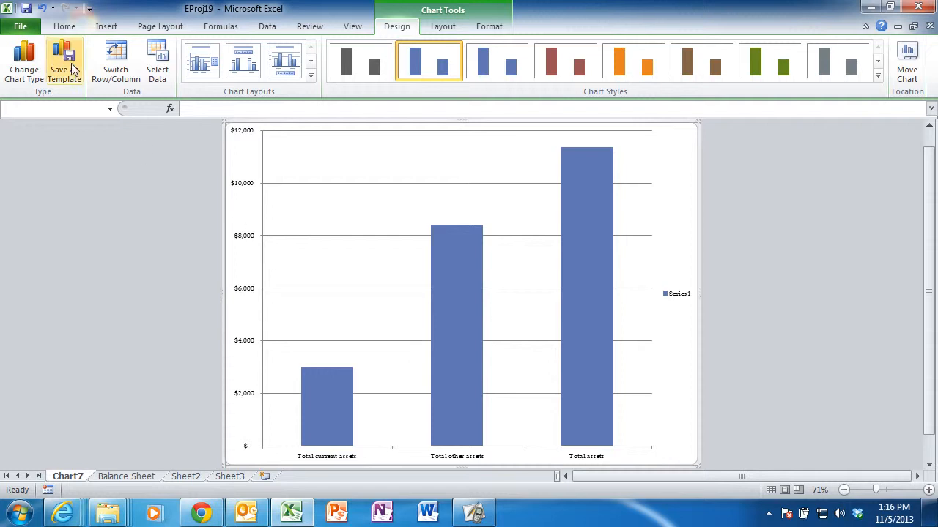
Undo the last object move and permanently delete the new chart sheet from the workbook.
left_click(42, 10)
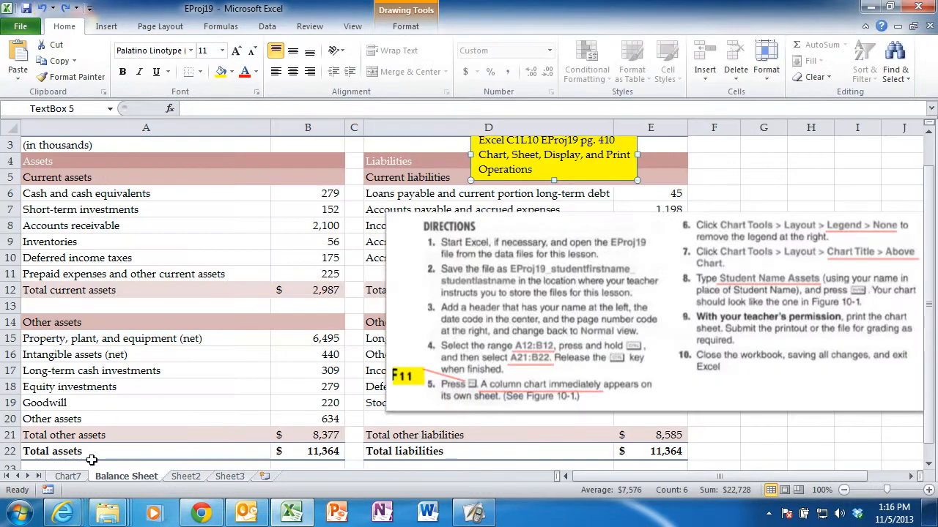
left_click(69, 477)
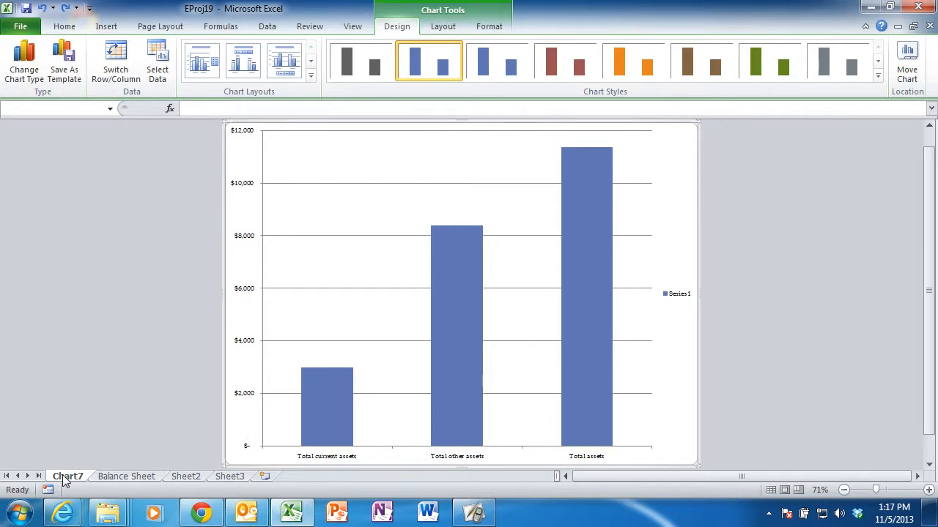
right_click(65, 477)
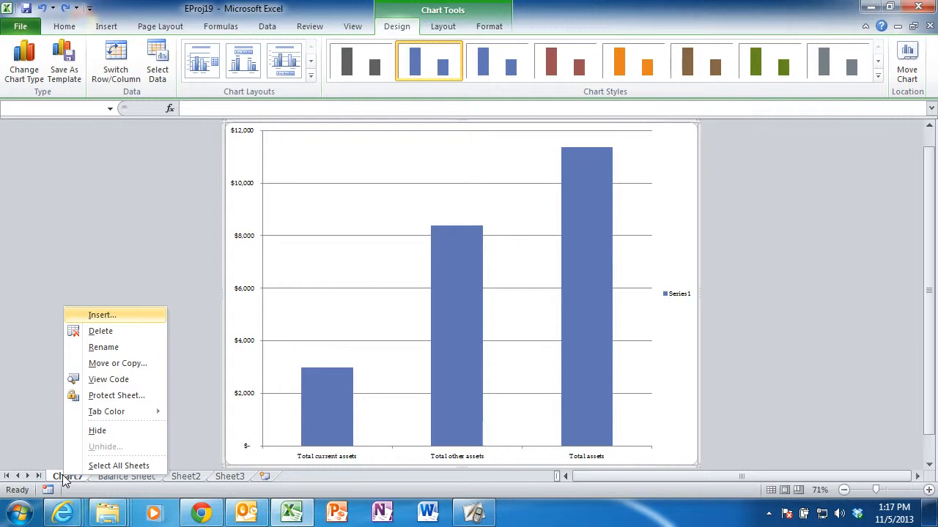
left_click(106, 333)
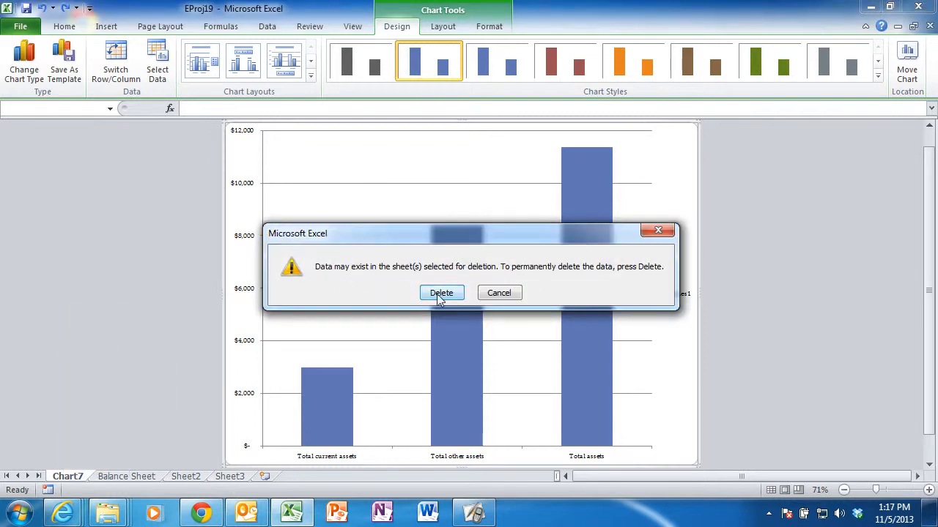
left_click(440, 294)
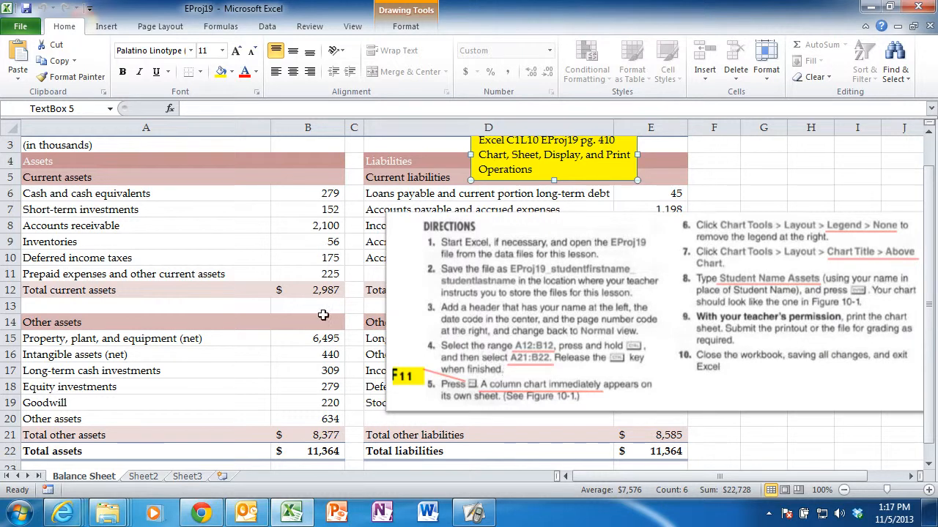
Try to chart the total current assets, total other assets and total assets rows (A12:B12, A21:B22) as columns on a new sheet.
left_click(227, 289)
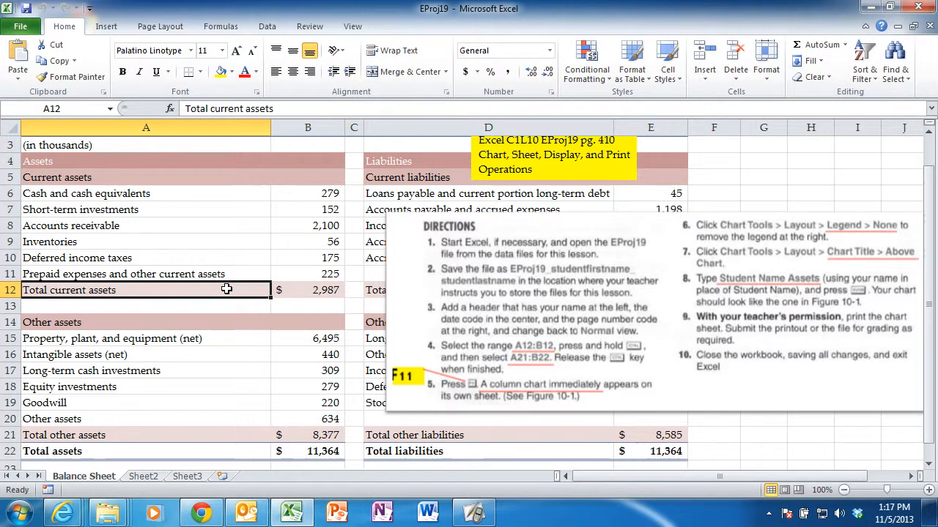
left_click_drag(270, 290, 285, 289)
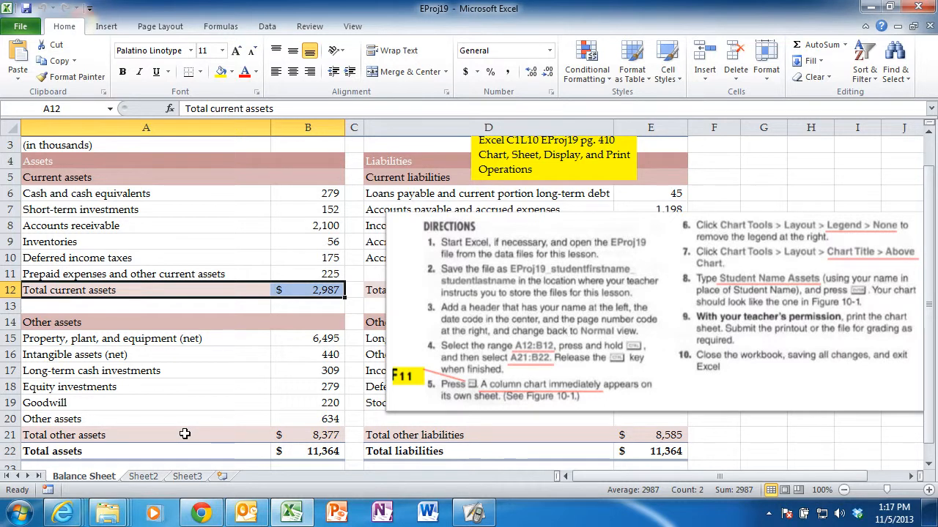
left_click(185, 434, "ctrl")
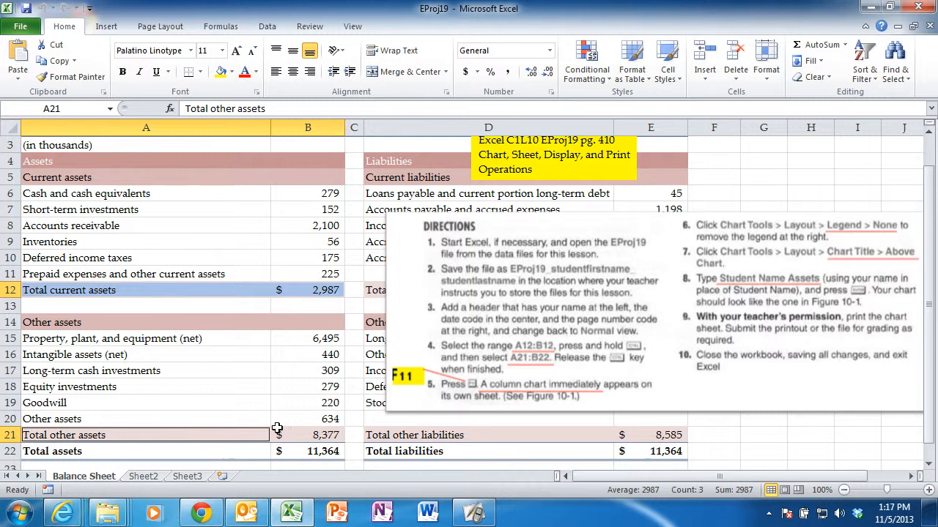
left_click(308, 434, "ctrl")
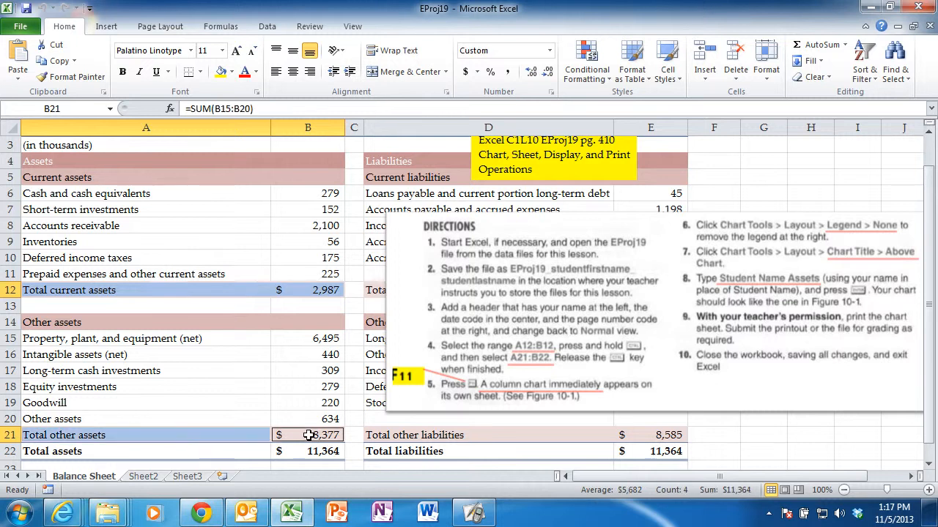
left_click(185, 451, "ctrl")
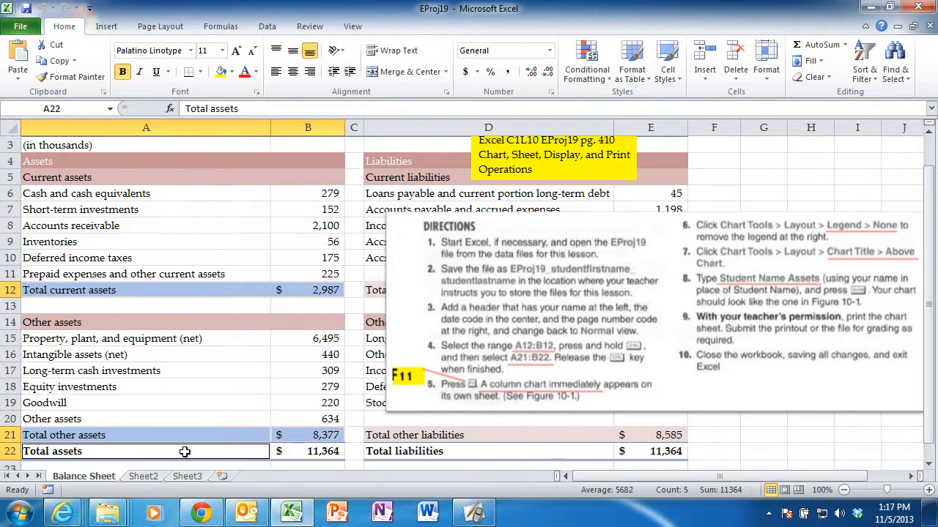
left_click(299, 451, "ctrl")
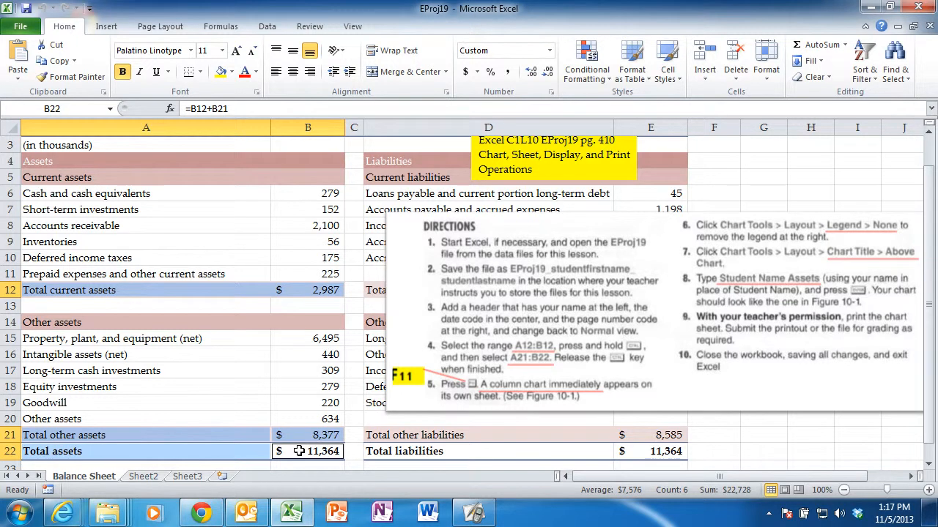
key("F11")
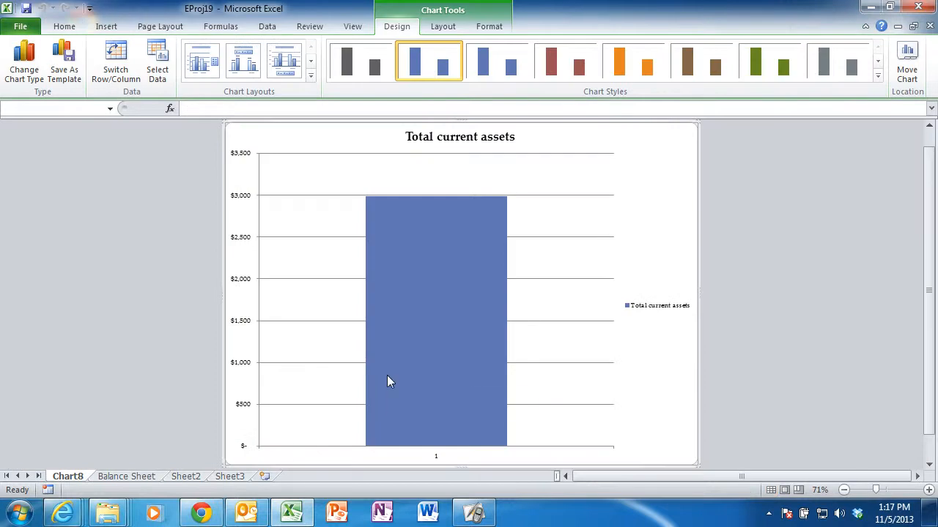
left_click(130, 476)
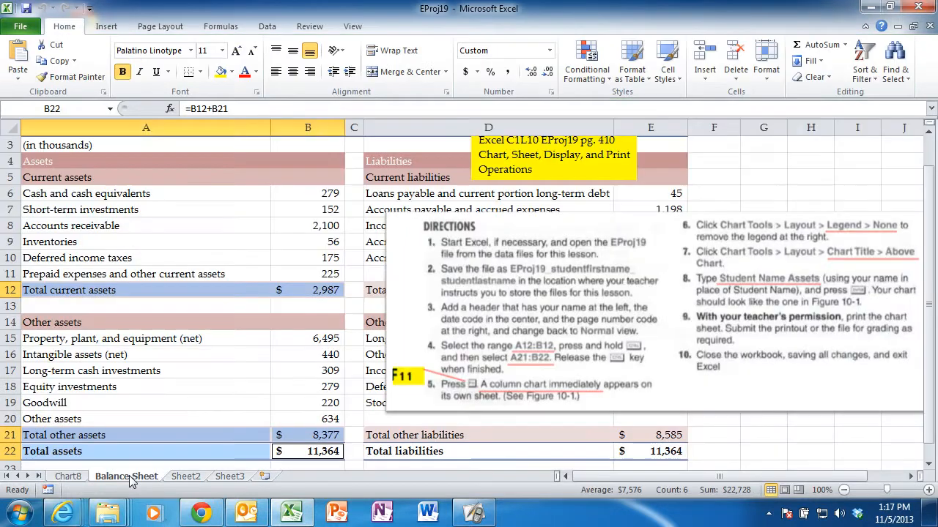
left_click(179, 290)
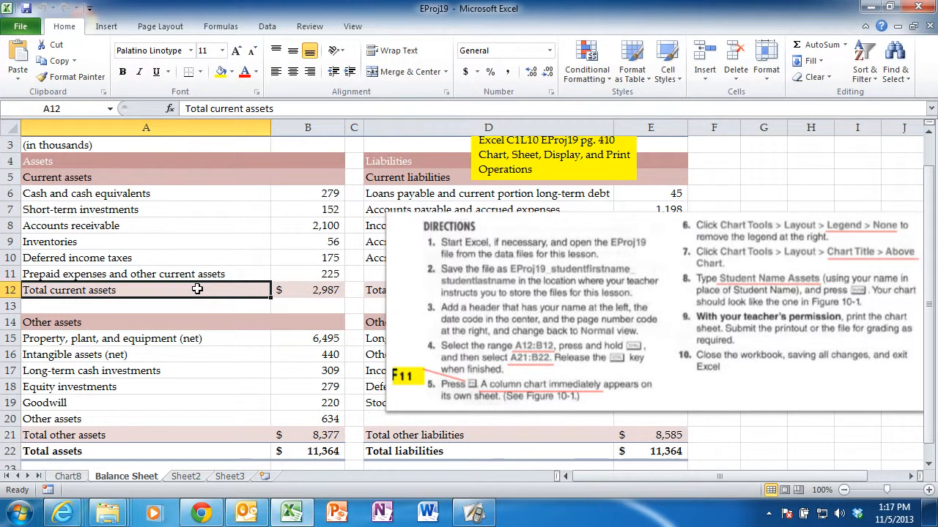
left_click_drag(198, 289, 290, 291)
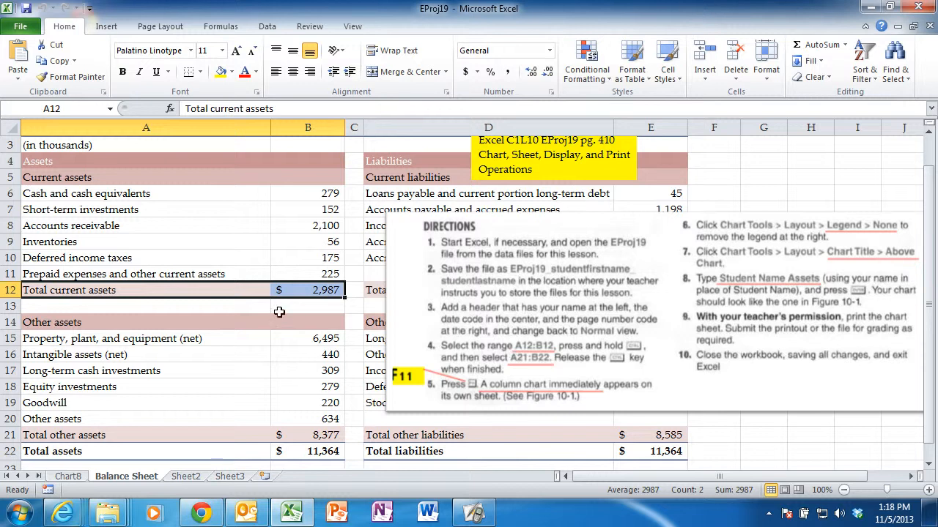
left_click(206, 420)
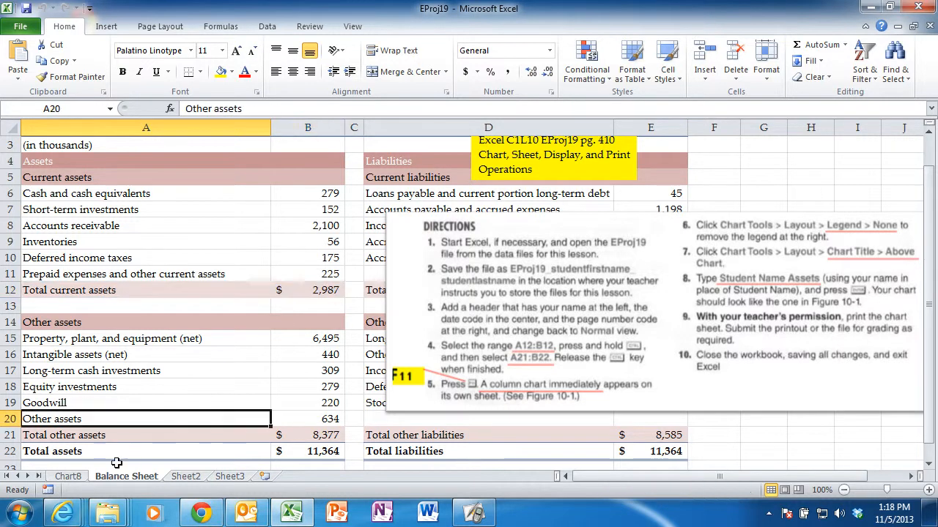
Permanently delete the chart sheet titled Total current assets.
left_click(74, 477)
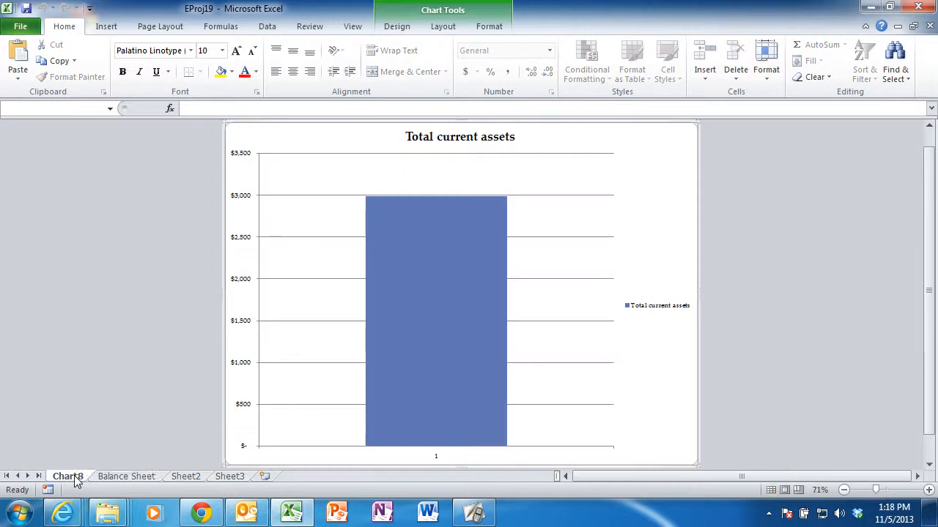
right_click(74, 478)
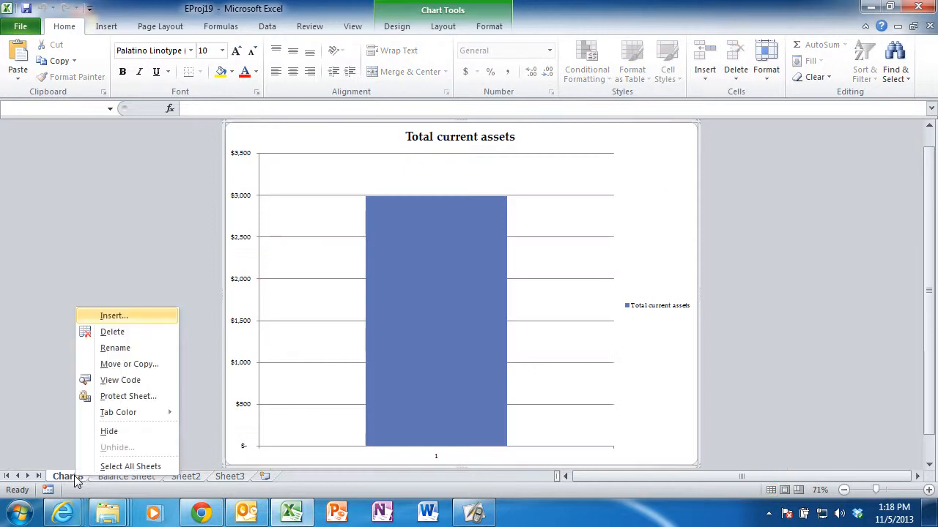
left_click(114, 337)
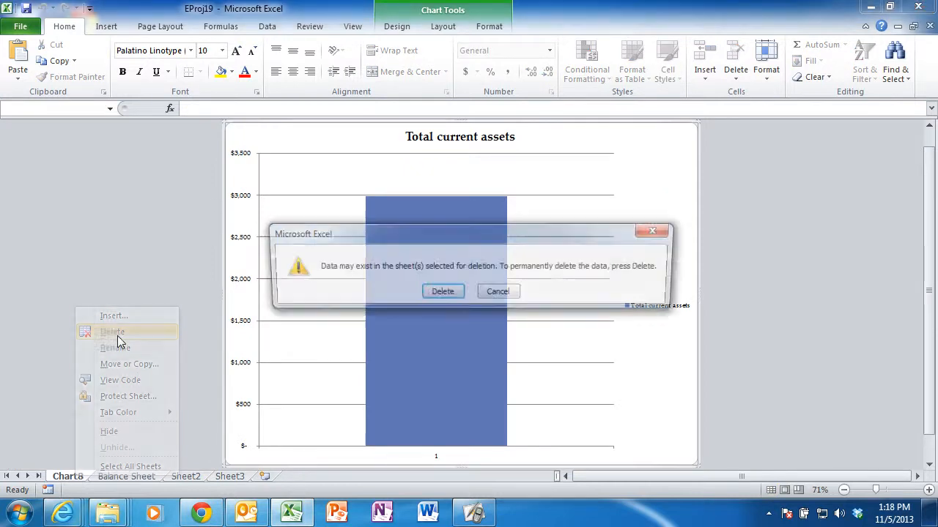
left_click(441, 292)
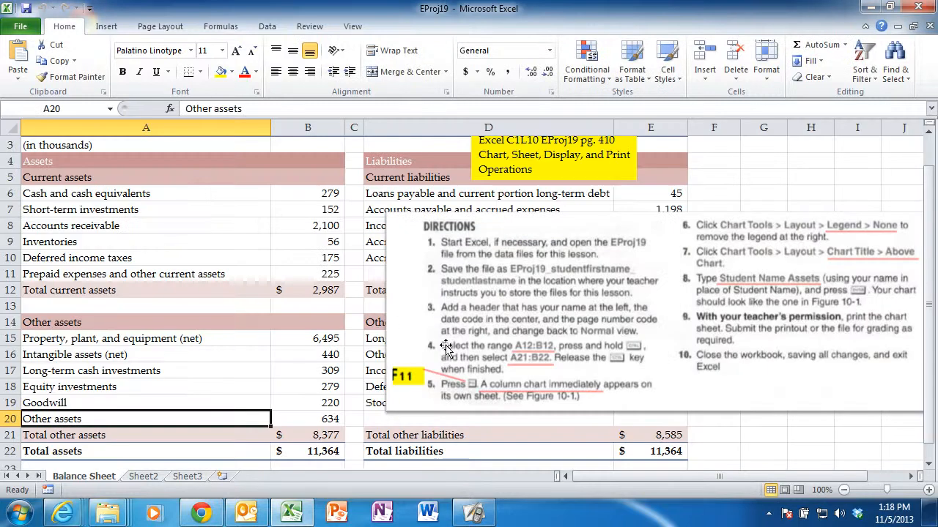
Select A12:B12 together with A21:B22 on the Balance Sheet and plot them as a column chart on its own sheet.
left_click(204, 291)
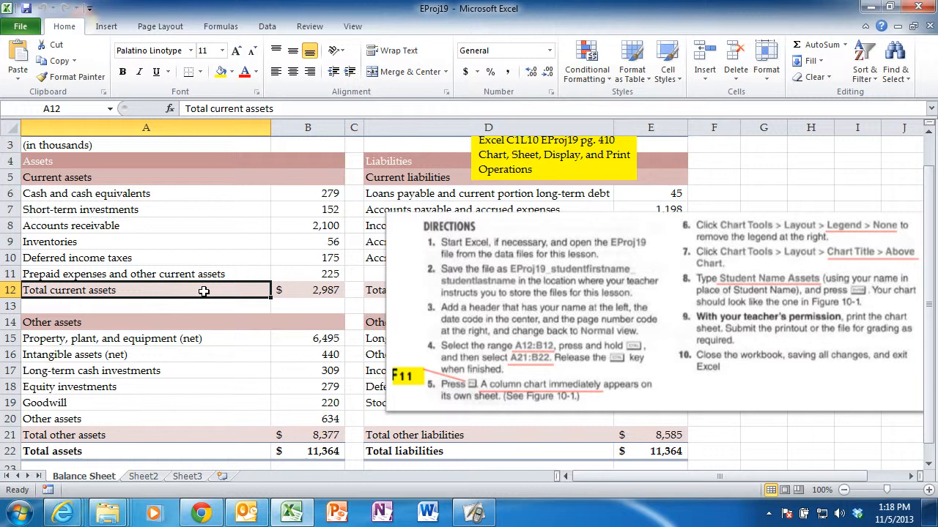
left_click(305, 292, "ctrl")
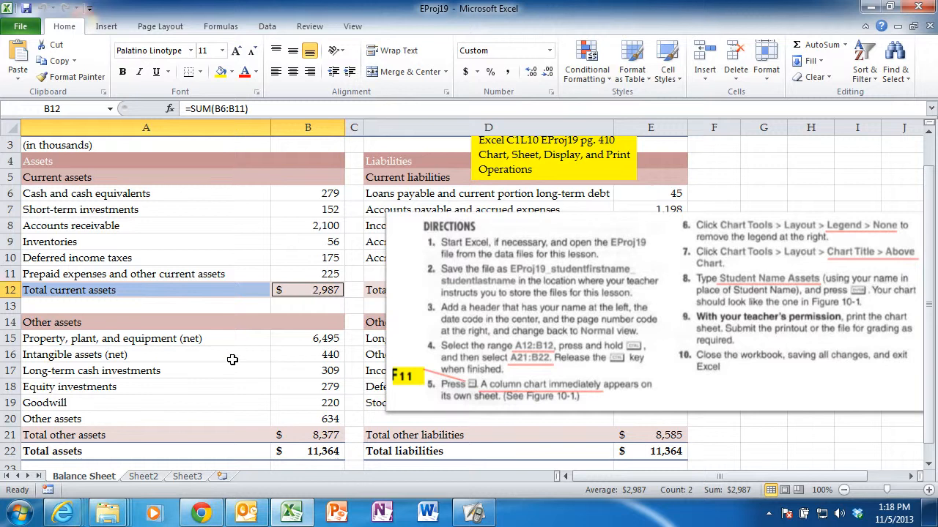
left_click(188, 433, "ctrl")
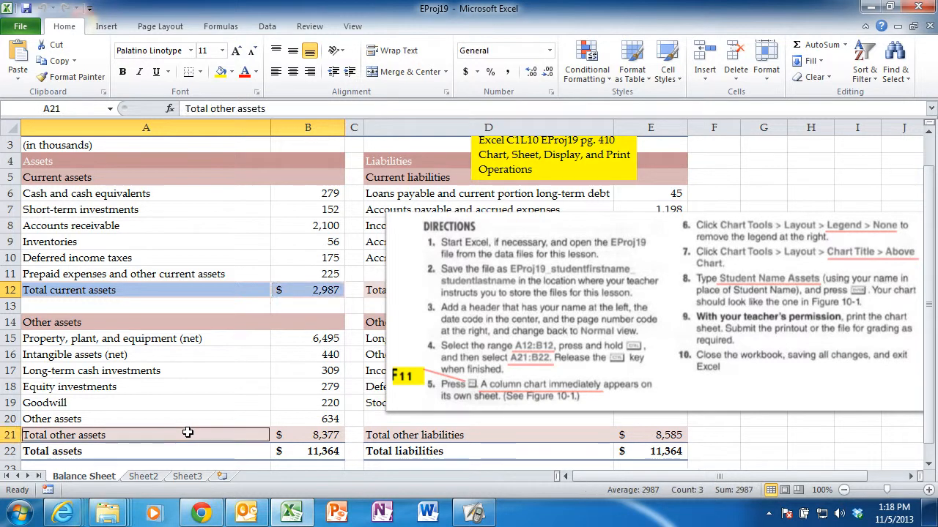
left_click(299, 435, "ctrl")
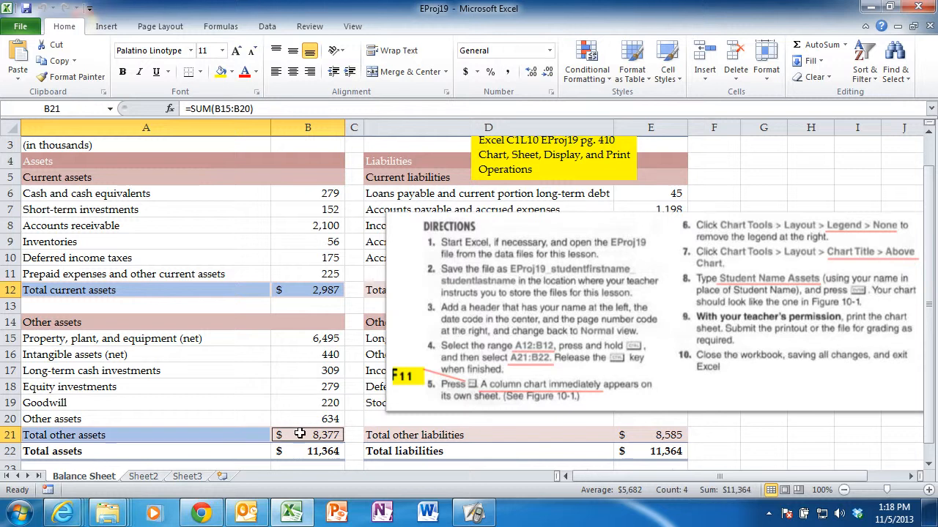
left_click(186, 457)
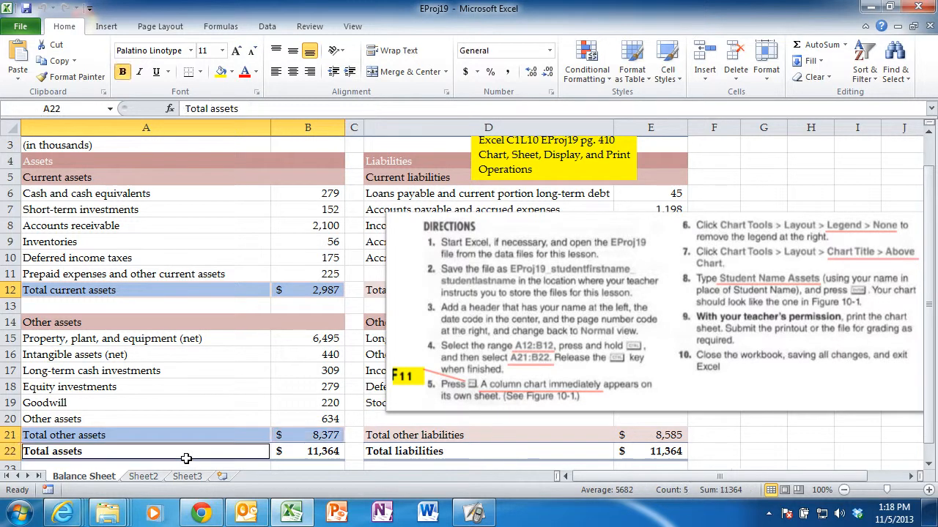
left_click(297, 451, "ctrl")
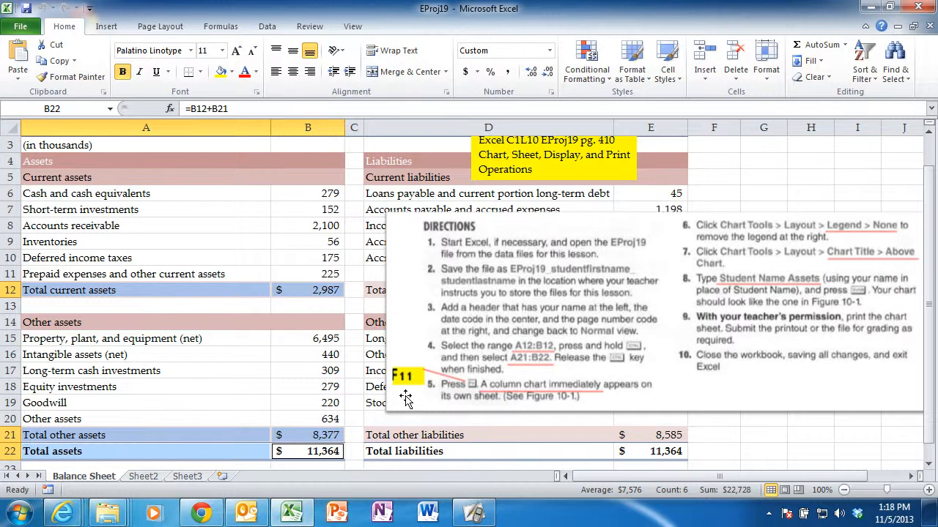
key("F11")
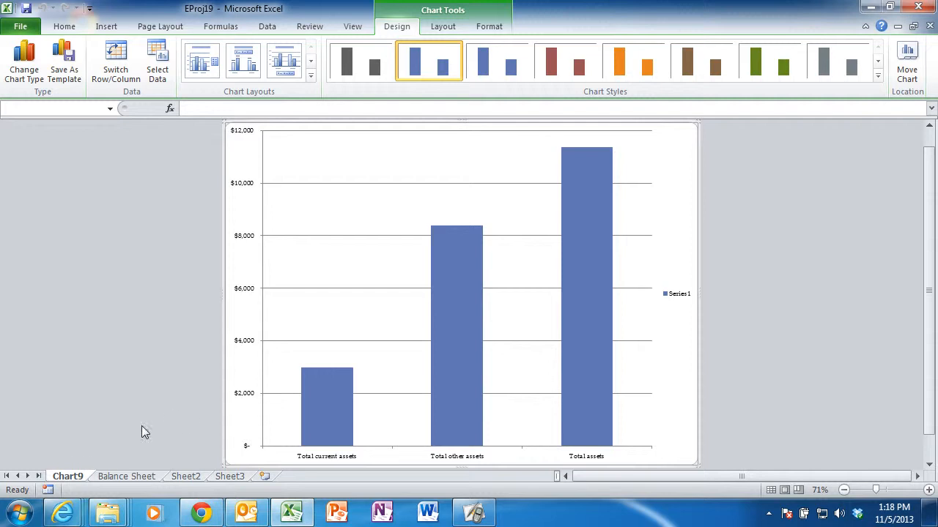
Rename the new column chart's sheet as chart1.
right_click(72, 478)
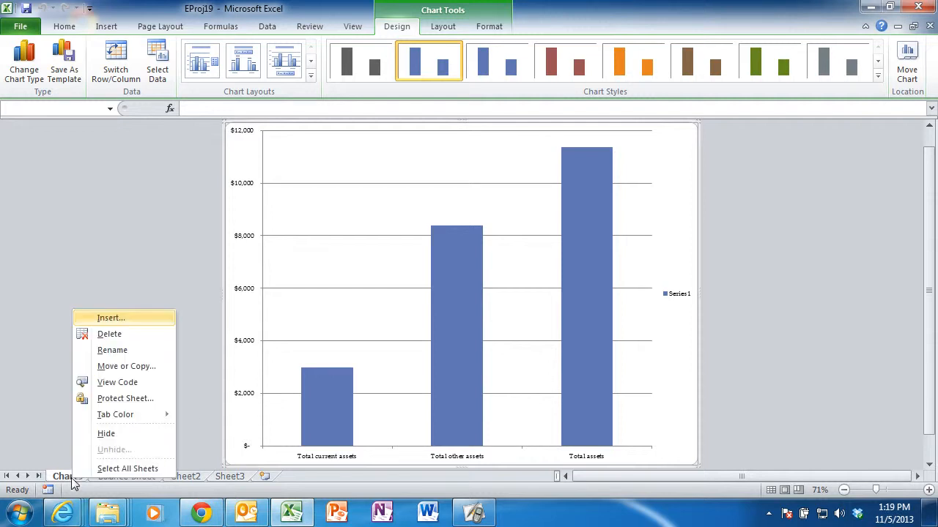
left_click(111, 350)
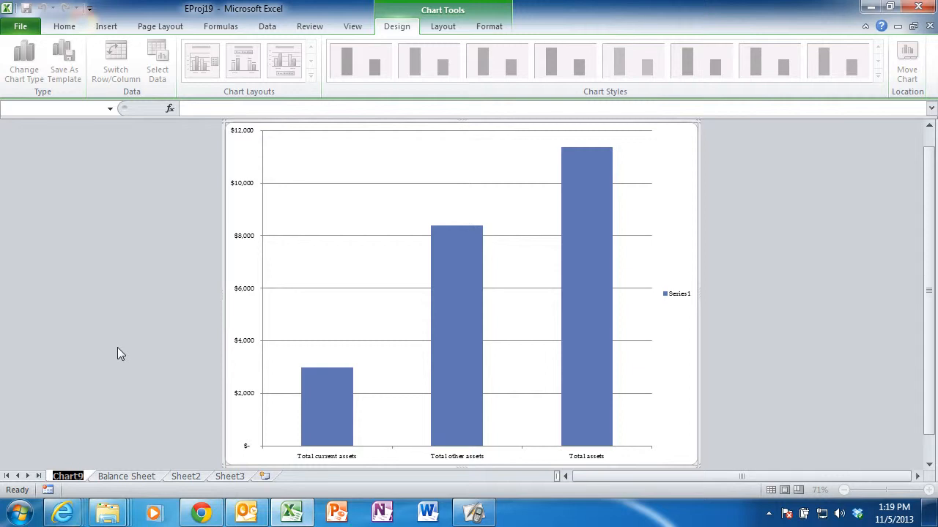
type("chart")
key("Return")
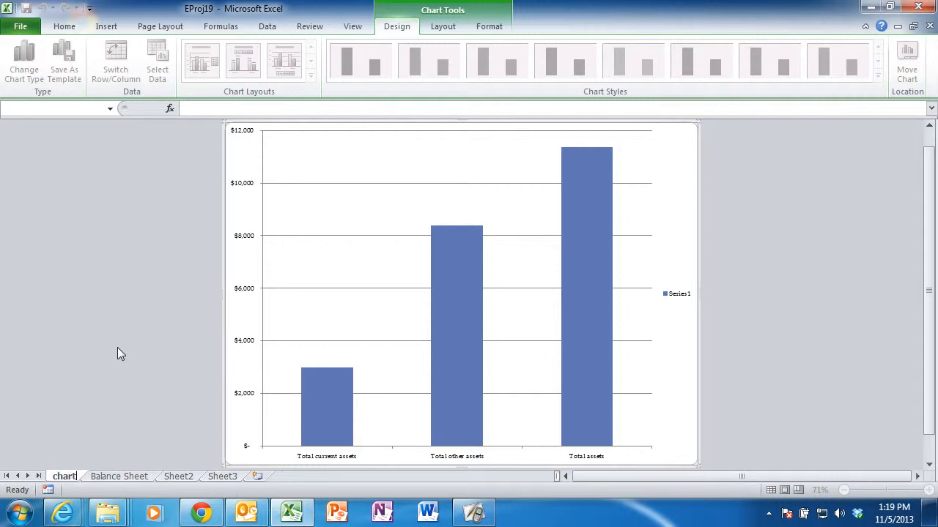
type("1")
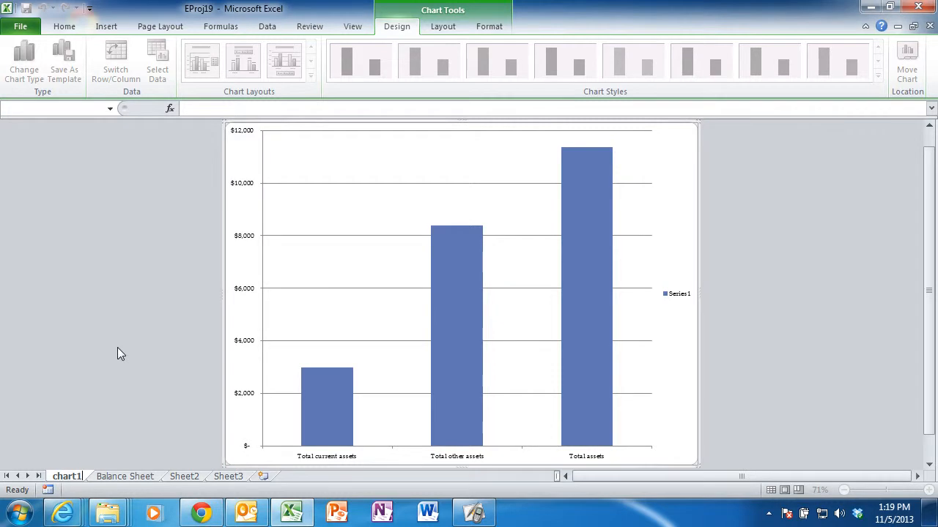
key("Return")
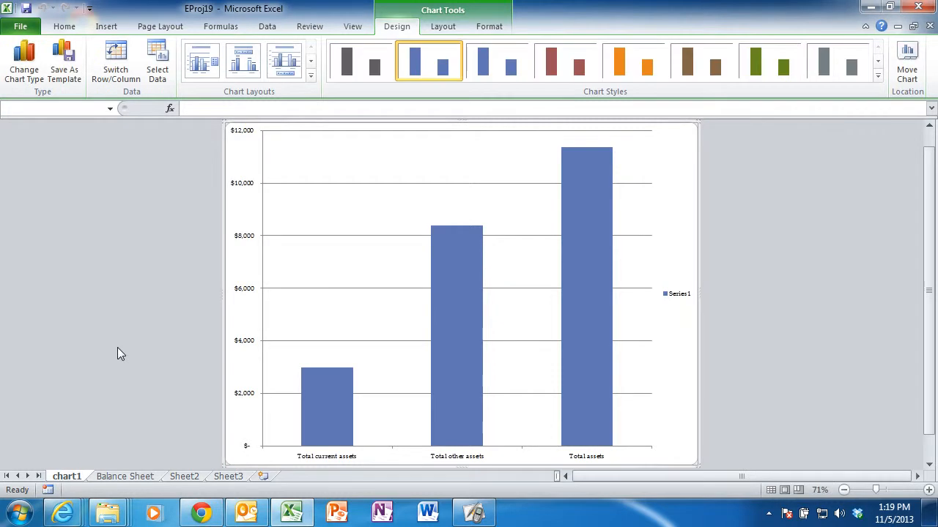
Copy the directions picture from the Balance Sheet onto the chart1 sheet and move it down over the lower part of the columns.
left_click(123, 477)
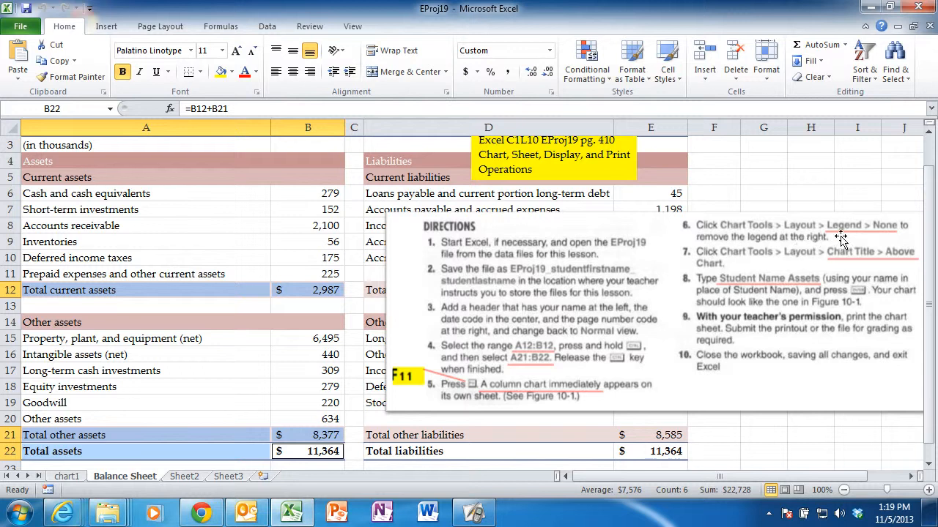
left_click(717, 268)
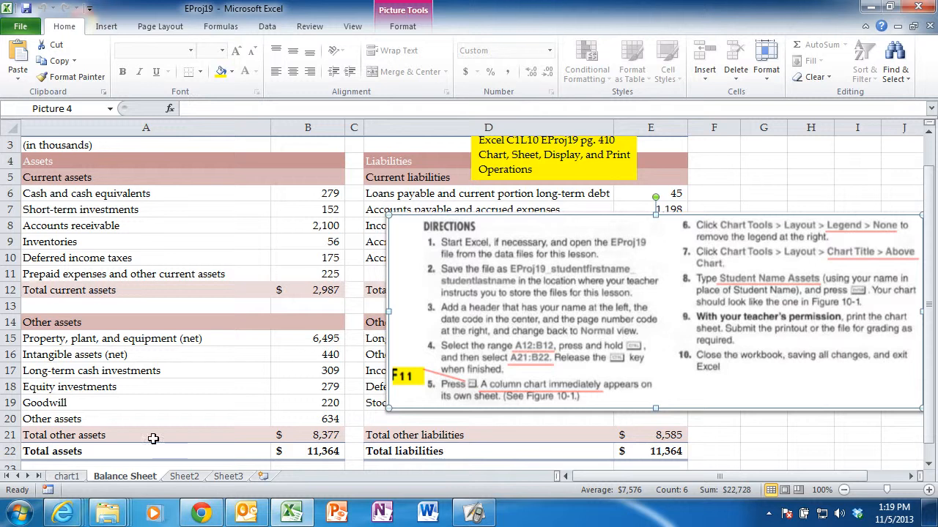
left_click(71, 477)
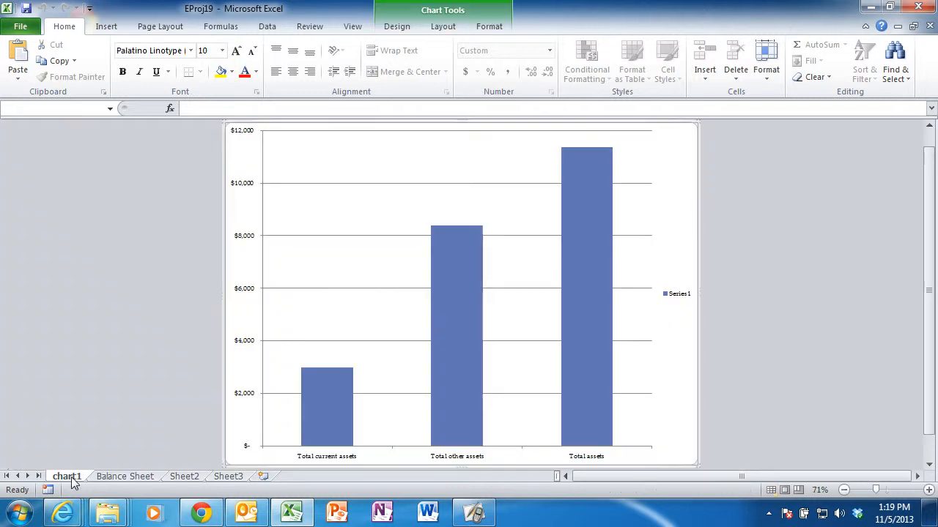
mouse_move(448, 328)
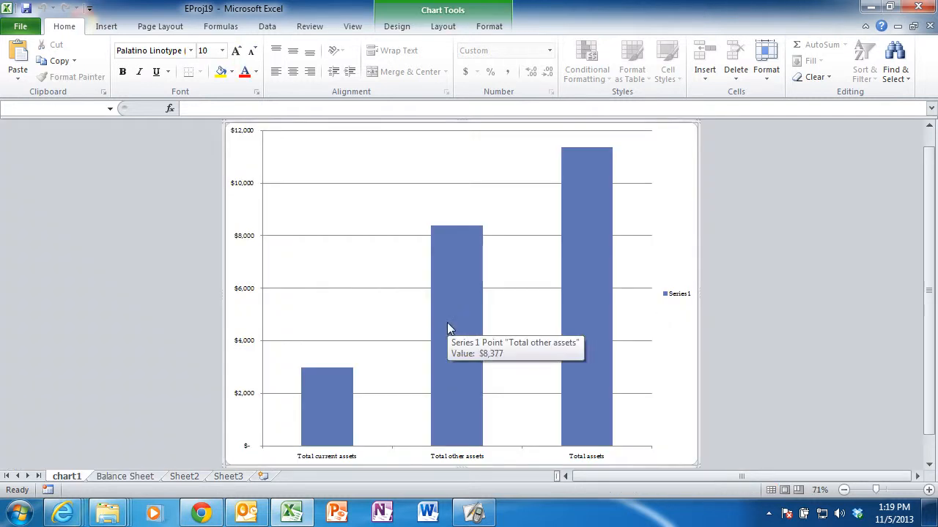
key("ctrl+v")
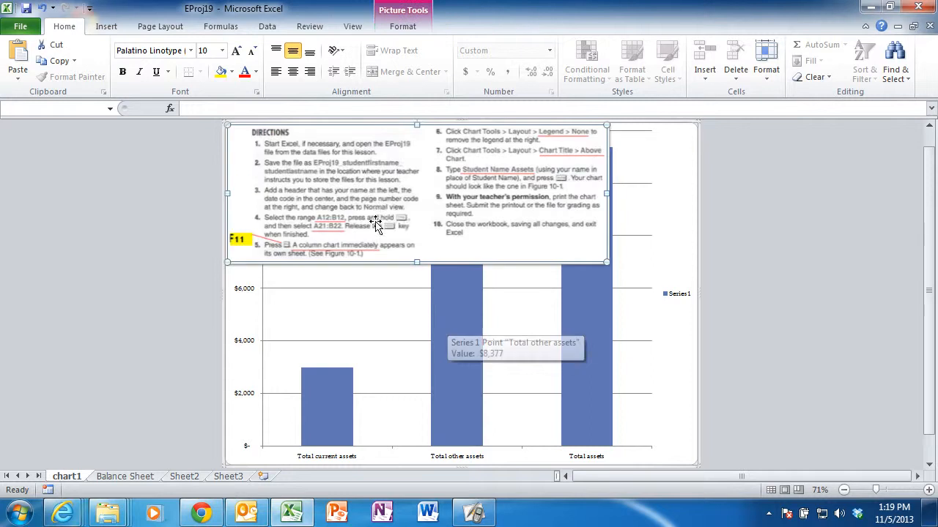
left_click_drag(369, 206, 562, 335)
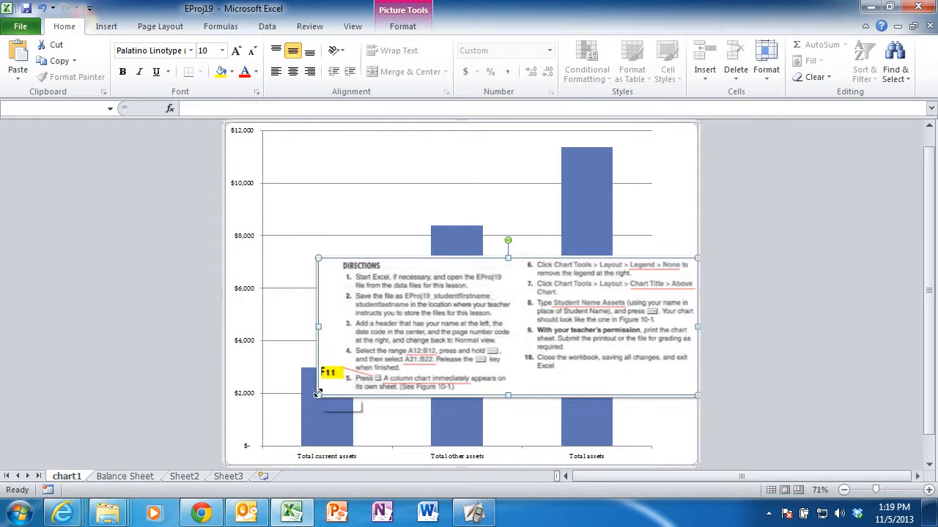